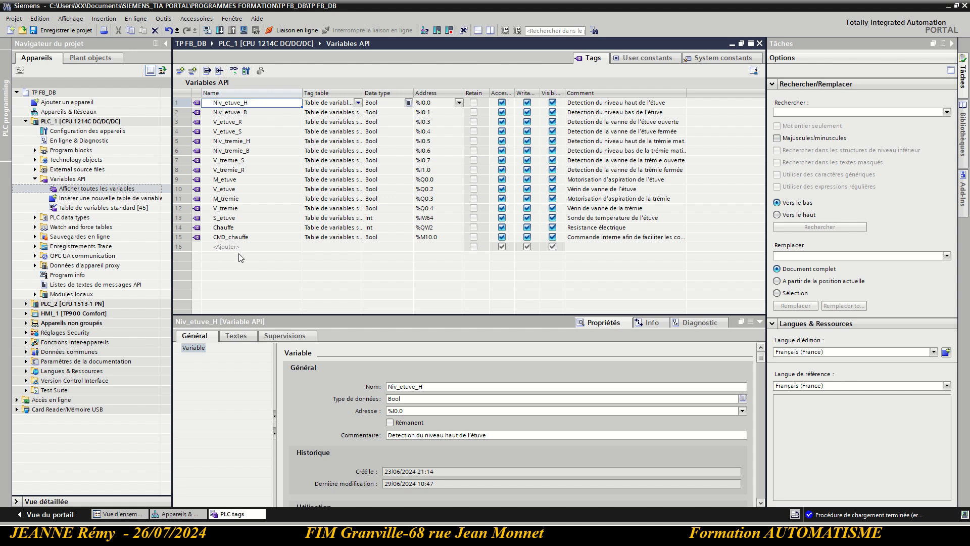
- Switch to the PowerPoint course document and examine the workshop plan of the identical production lines on slide 4
click(369, 534)
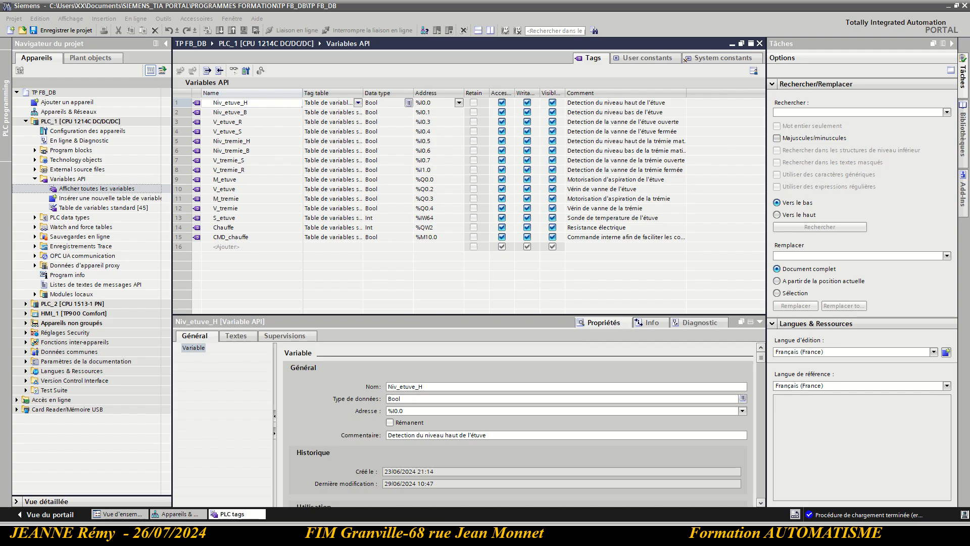
click(369, 534)
scroll(766, 309, down, 6)
scroll(773, 303, up, 8)
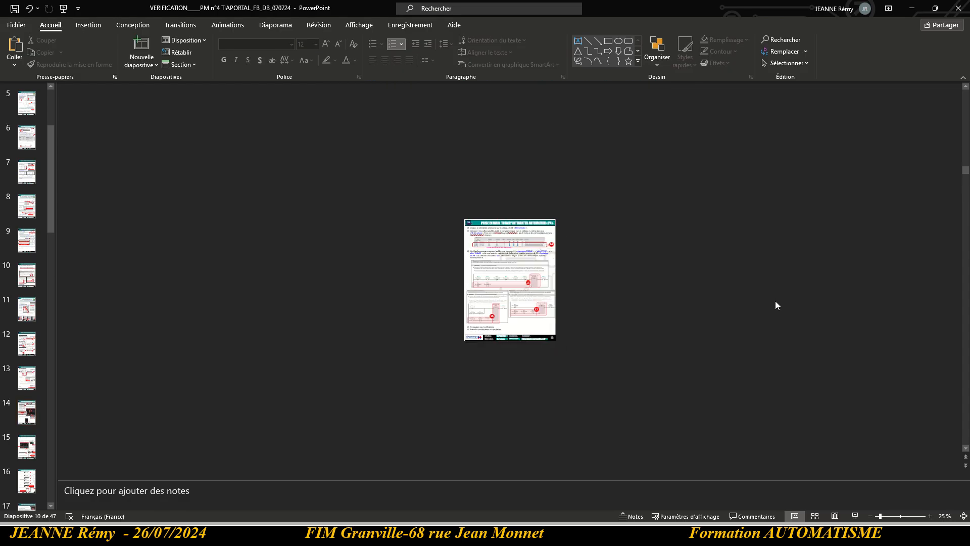
scroll(561, 278, up, 2)
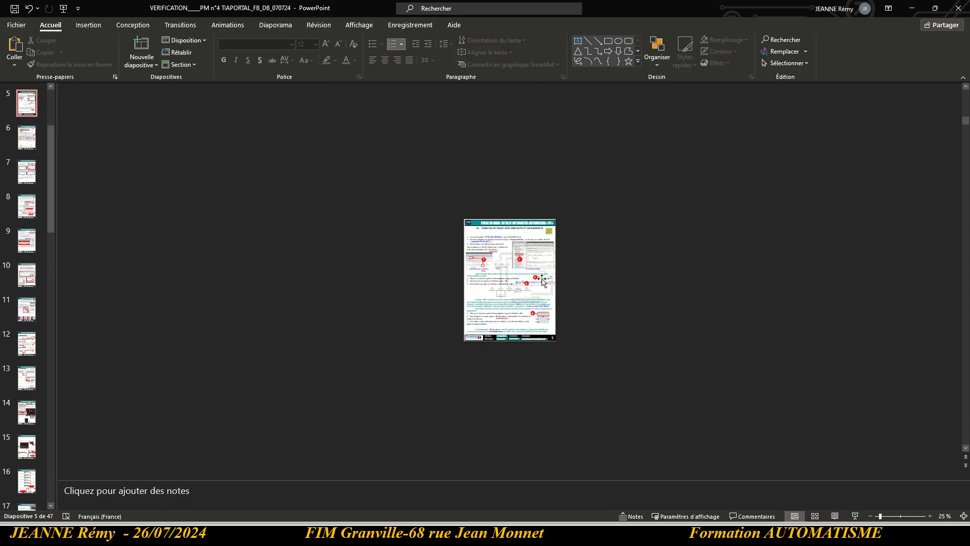
click(494, 262)
ctrl+scroll(494, 262, up, 6)
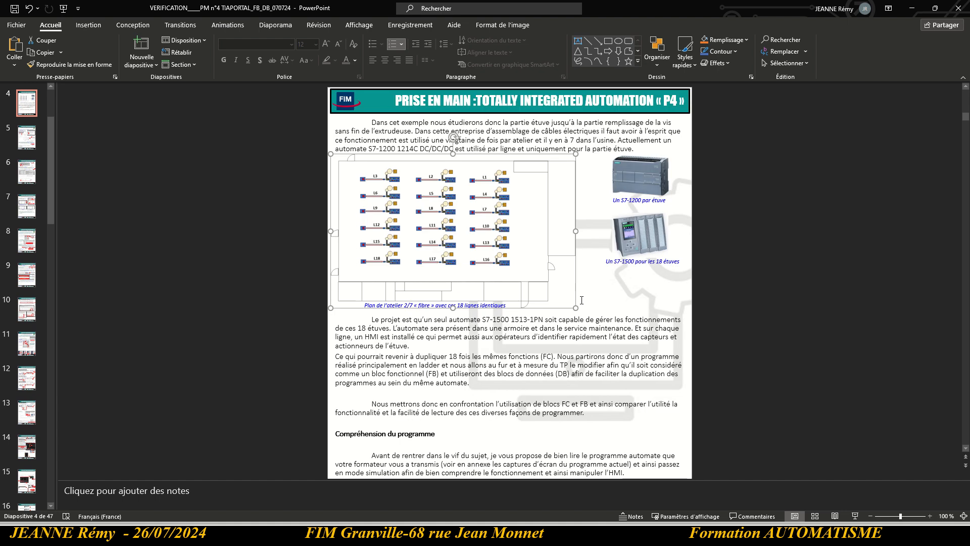
ctrl+scroll(504, 304, up, 5)
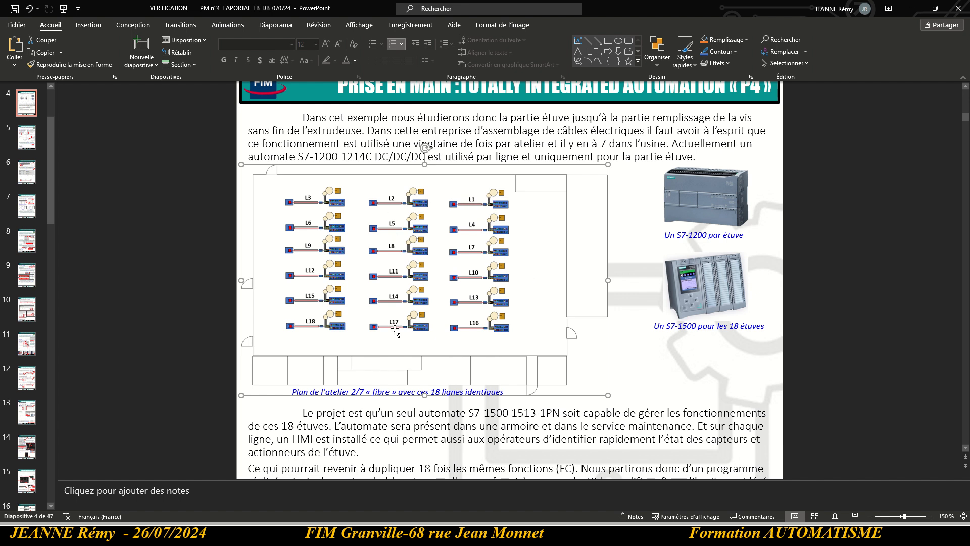
- Switch back to TIA Portal and copy all PLC_1 tags into the tag table showing all PLC_2 variables
click(912, 8)
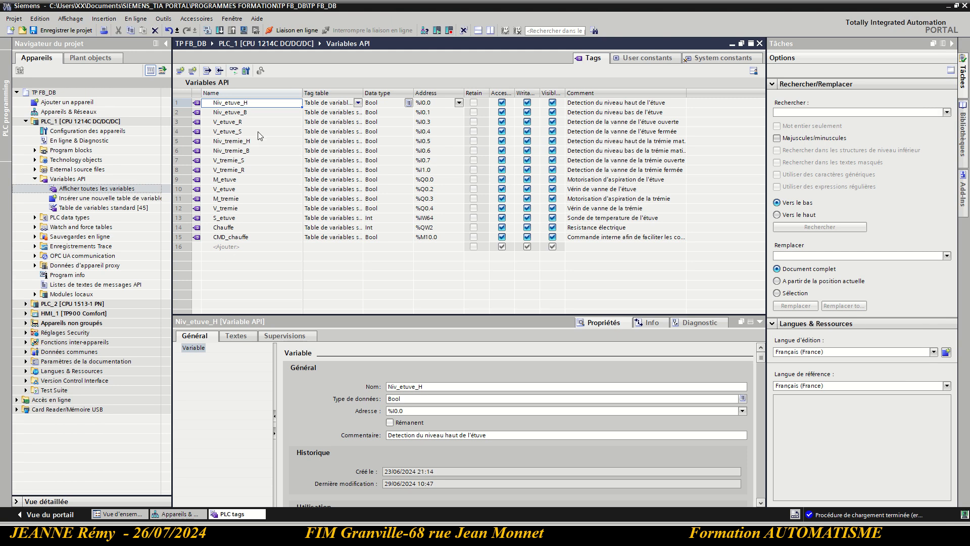
click(185, 98)
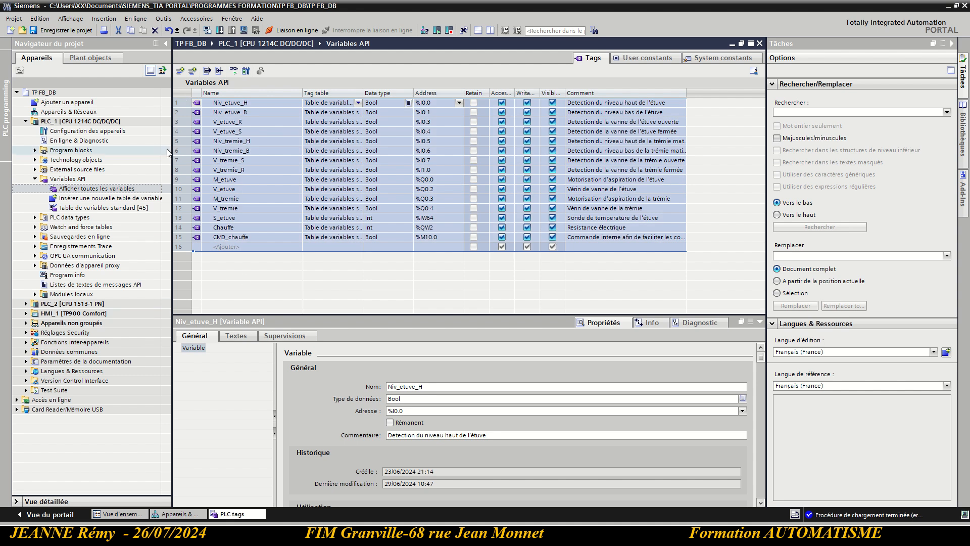
click(27, 304)
double_click(69, 390)
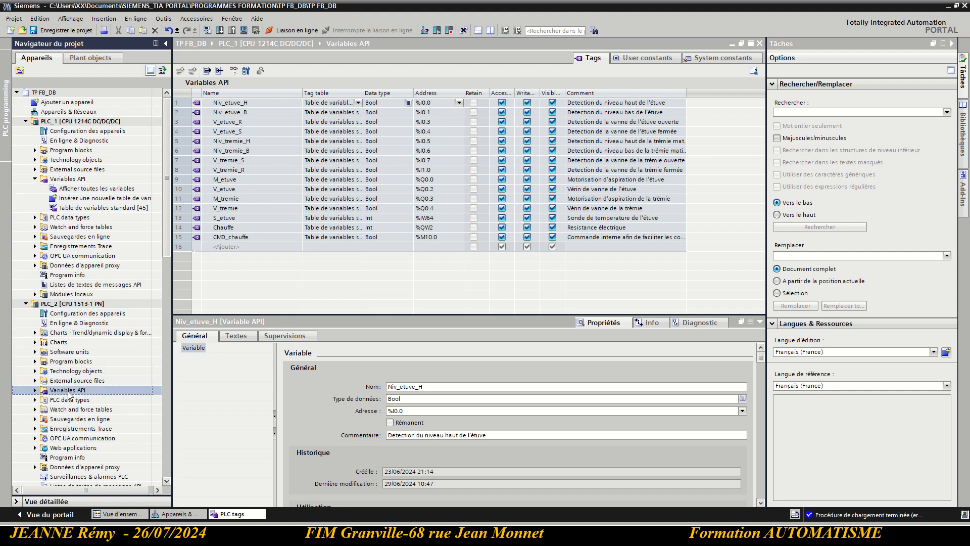
double_click(75, 400)
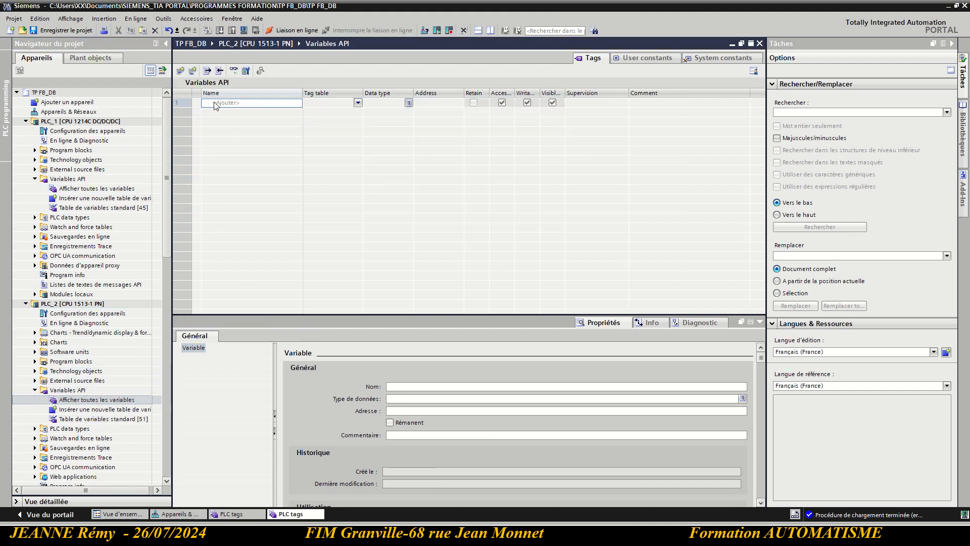
click(225, 103)
key(ctrl+v)
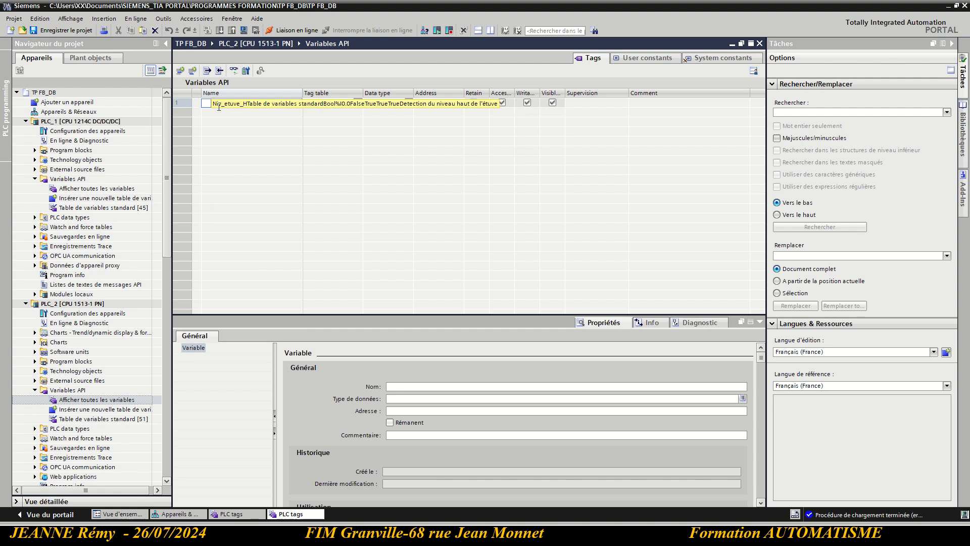
key(Escape)
key(ctrl+v)
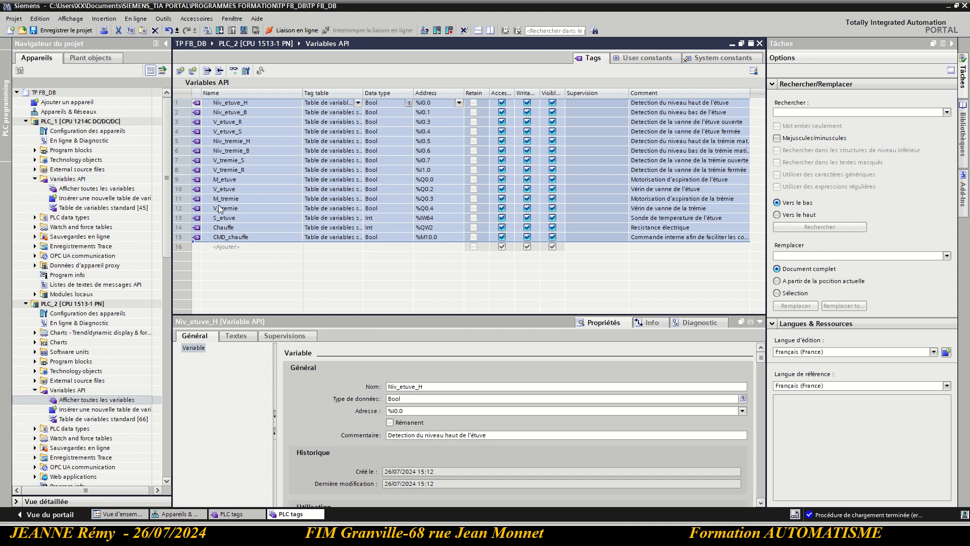
- Check the PLC_1 tag table, return to the PLC_2 tags and rename Niv_etuve_H as Niv_etuve_H_L1
double_click(122, 191)
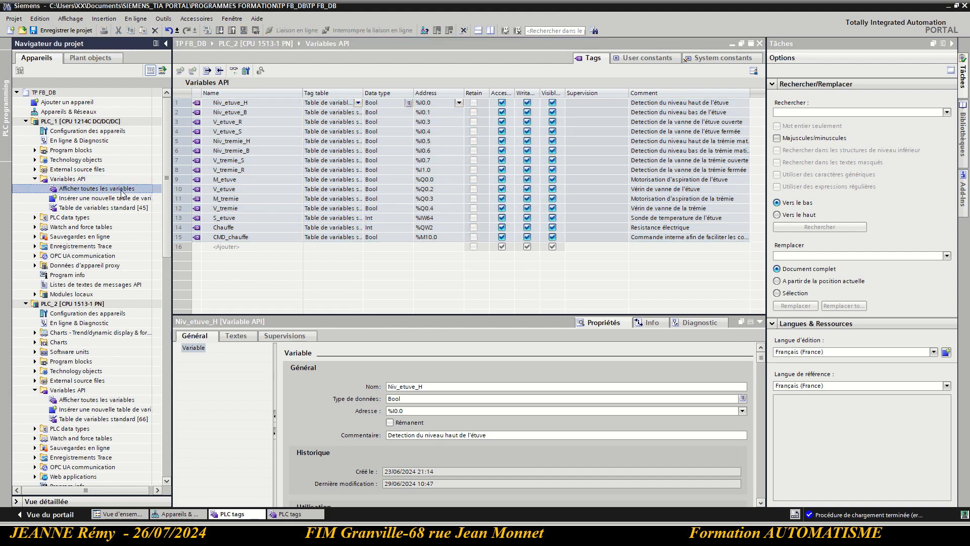
double_click(125, 401)
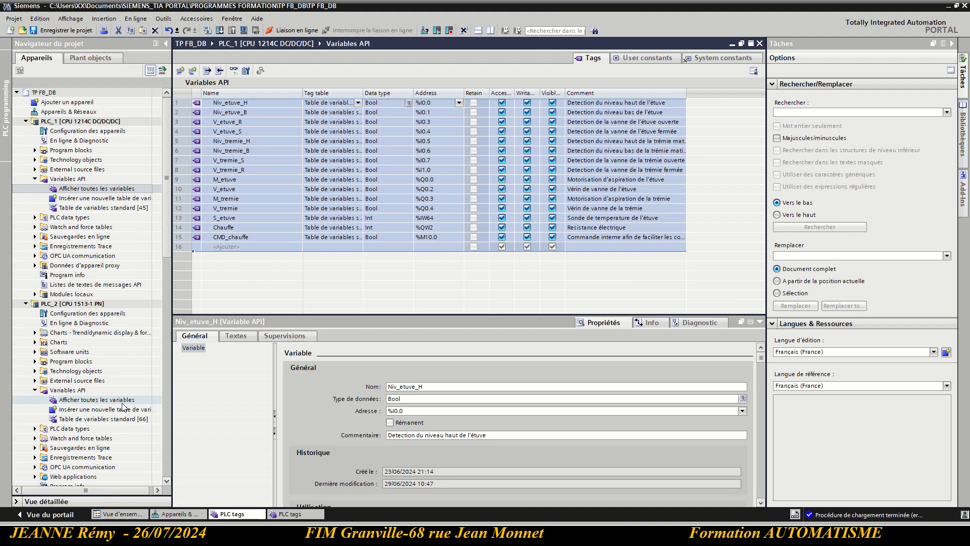
double_click(287, 102)
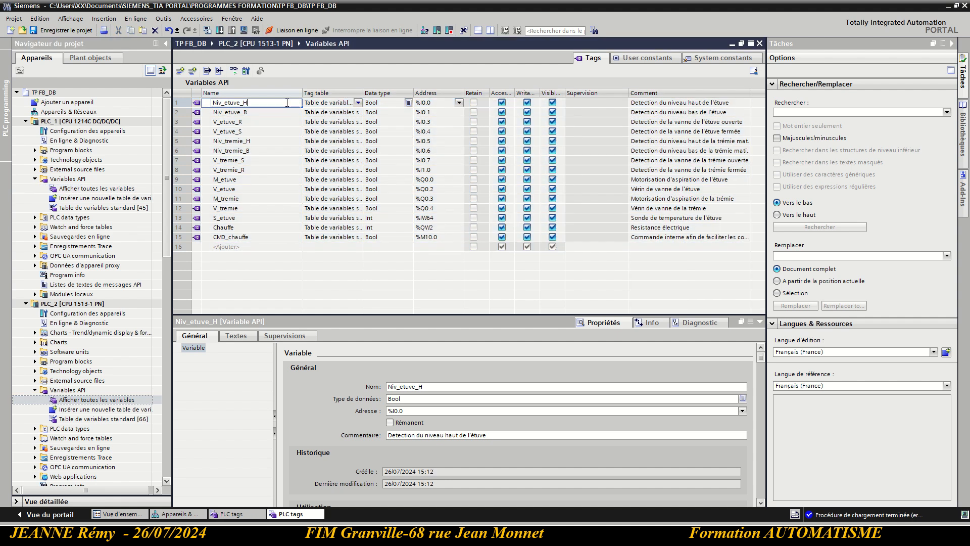
text(_L1)
key(Return)
- Copy the _L1 suffix from the first PLC_2 tag and append it to Niv_etuve_B and V_etuve_R
click(268, 104)
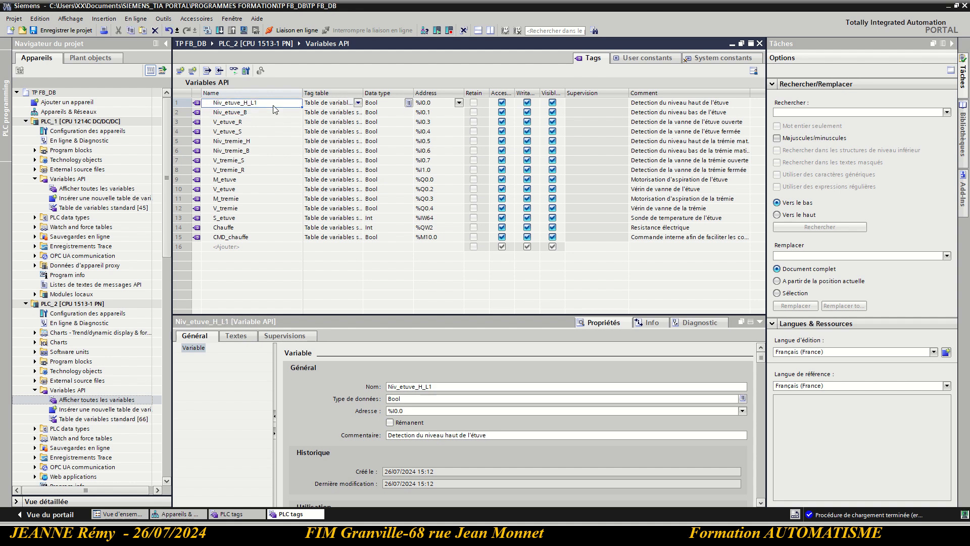
click(268, 104)
drag(268, 105, 248, 105)
key(ctrl+c)
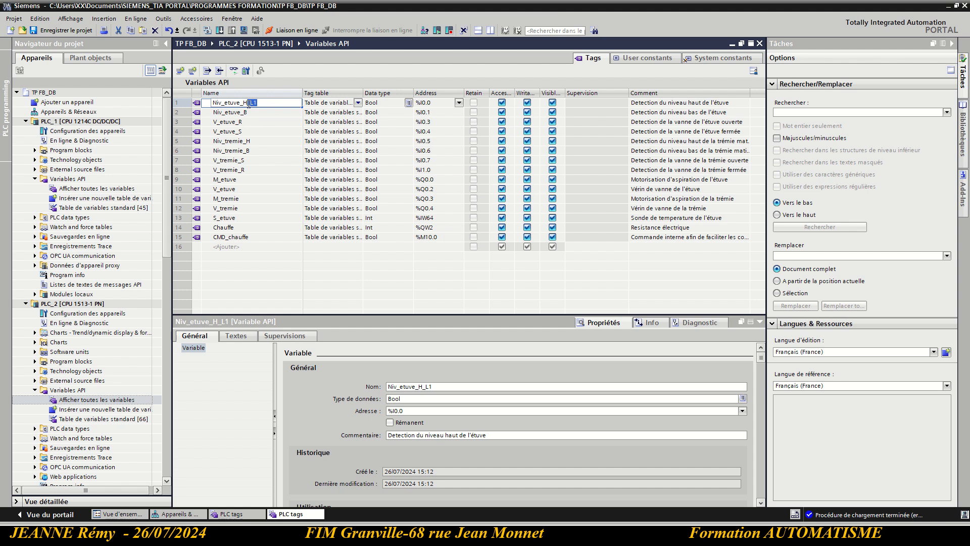
click(277, 112)
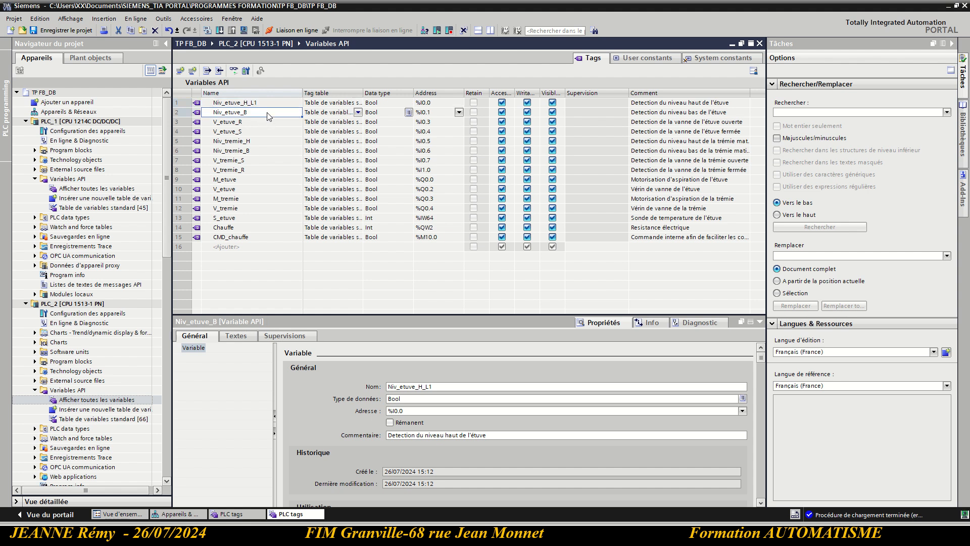
click(277, 112)
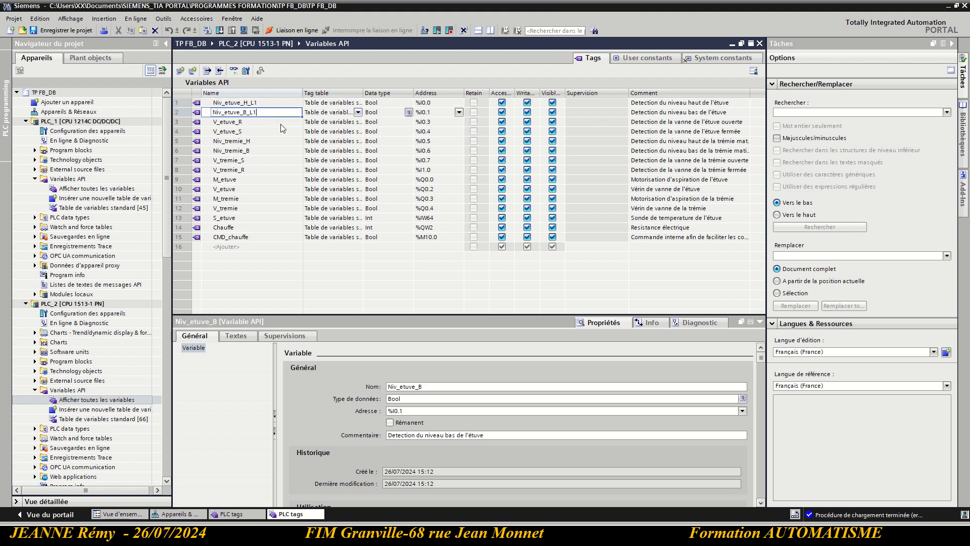
key(Down)
key(ctrl+v)
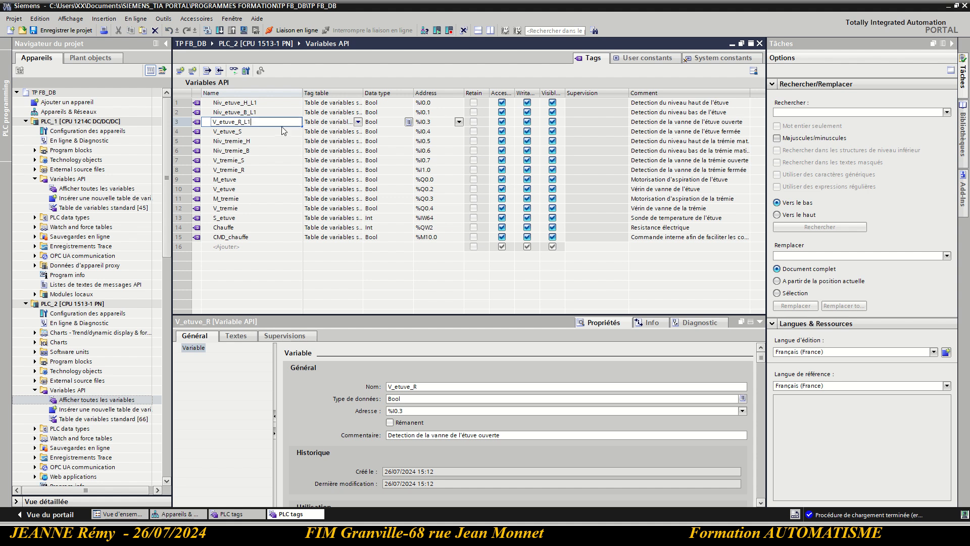
- Append the _L1 suffix to the PLC_2 tags V_etuve_S and Niv_tremie_H, and select Niv_tremie_B
click(282, 131)
click(282, 131)
key(ctrl+v)
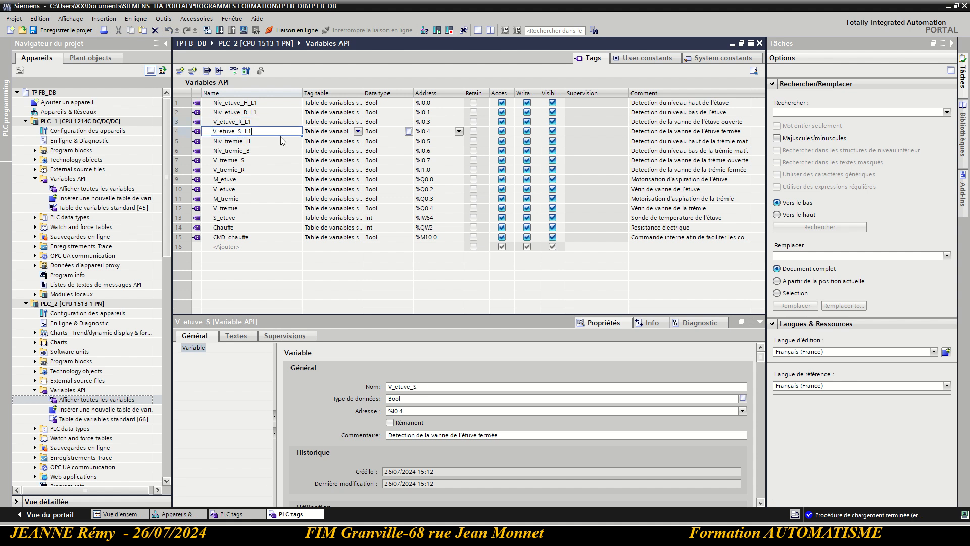
click(282, 140)
click(282, 140)
key(ctrl+v)
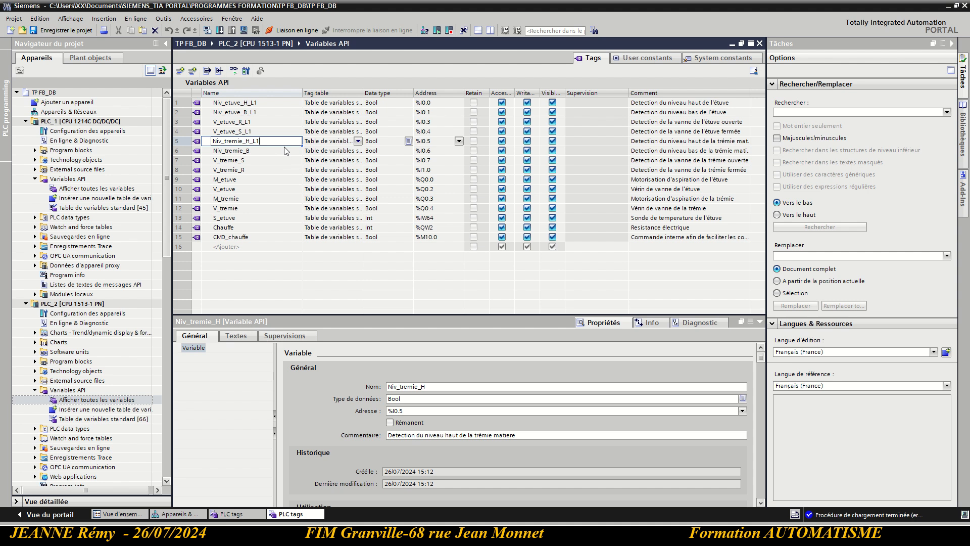
click(286, 150)
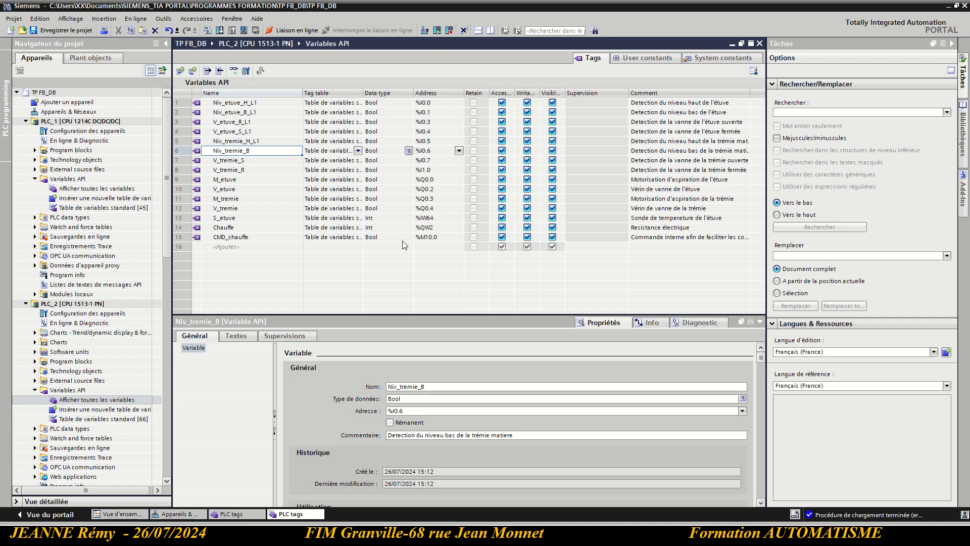
- Delete all tags from the PLC_2 tag table and collapse PLC_2 in the project tree
click(180, 92)
key(Delete)
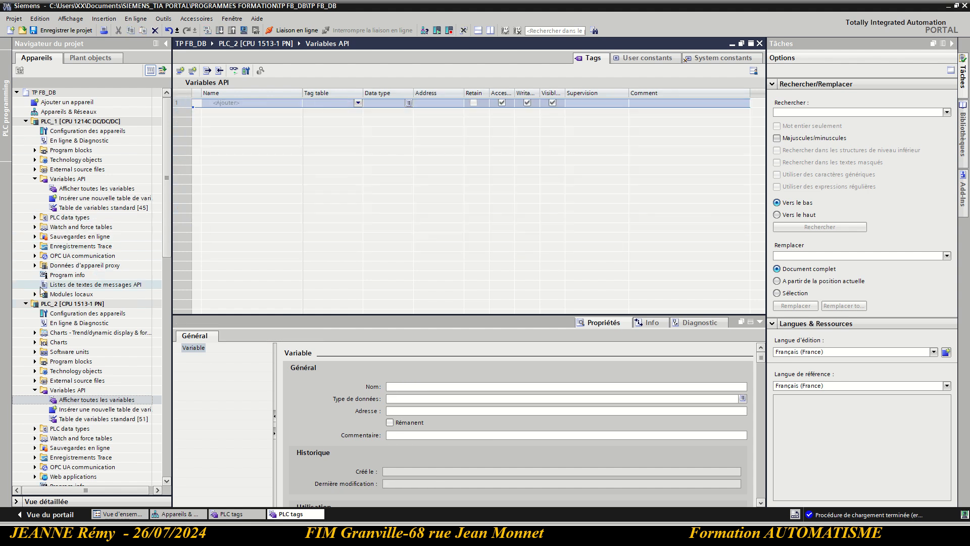
click(28, 306)
click(26, 303)
- Select all tags in the PLC_1 variable table, start their export and browse for the export file path
double_click(96, 180)
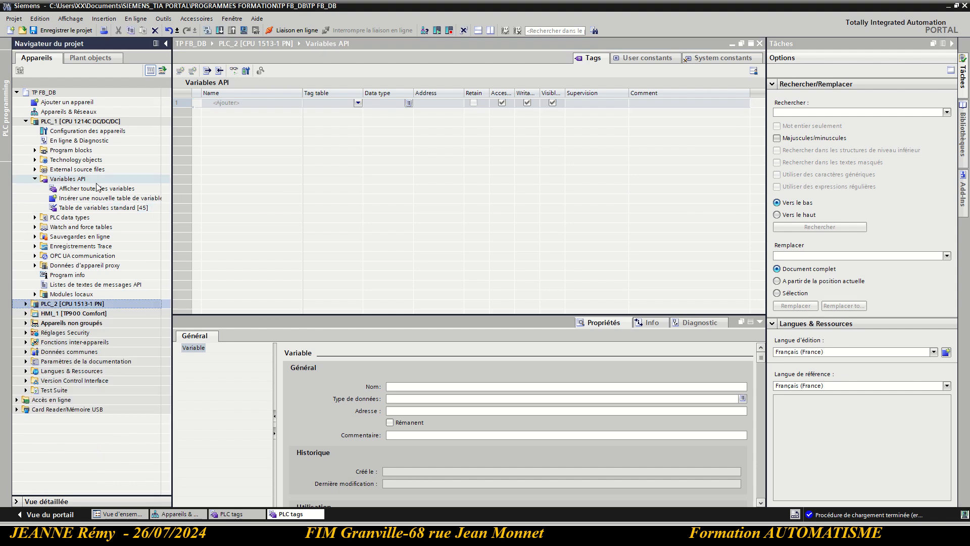
double_click(98, 188)
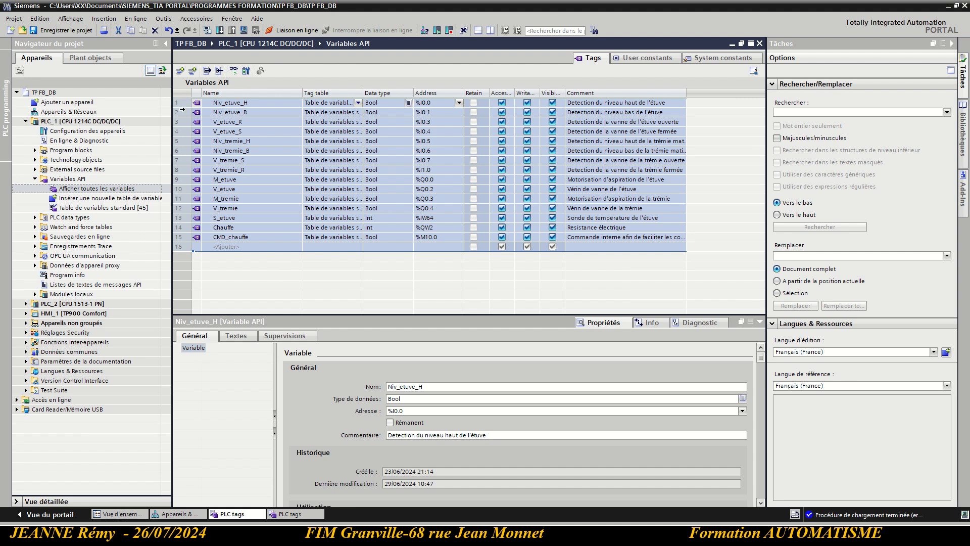
click(183, 92)
click(182, 92)
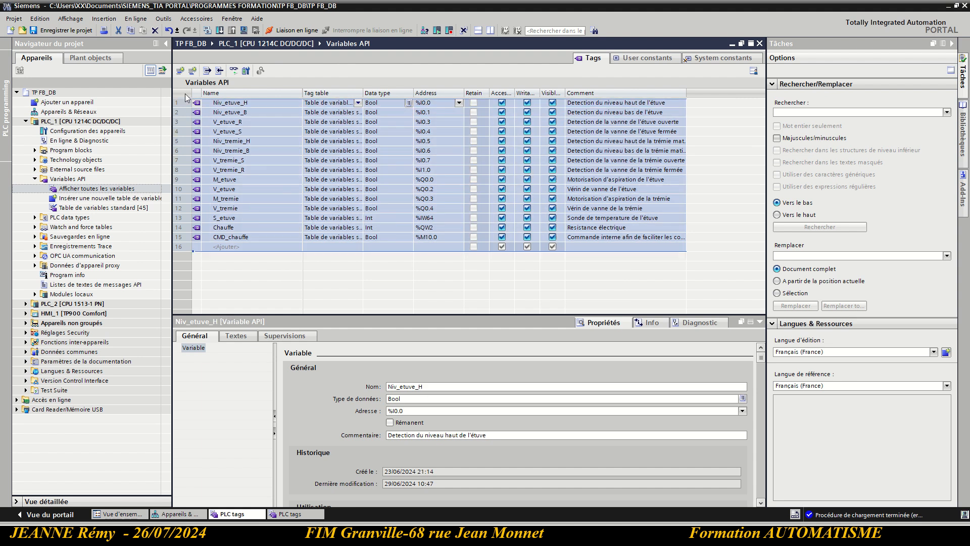
click(208, 71)
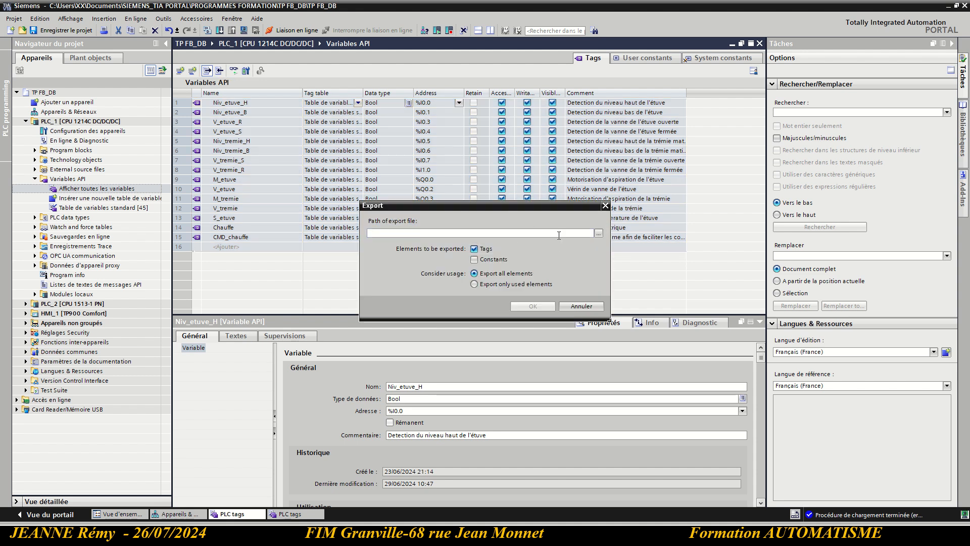
click(598, 233)
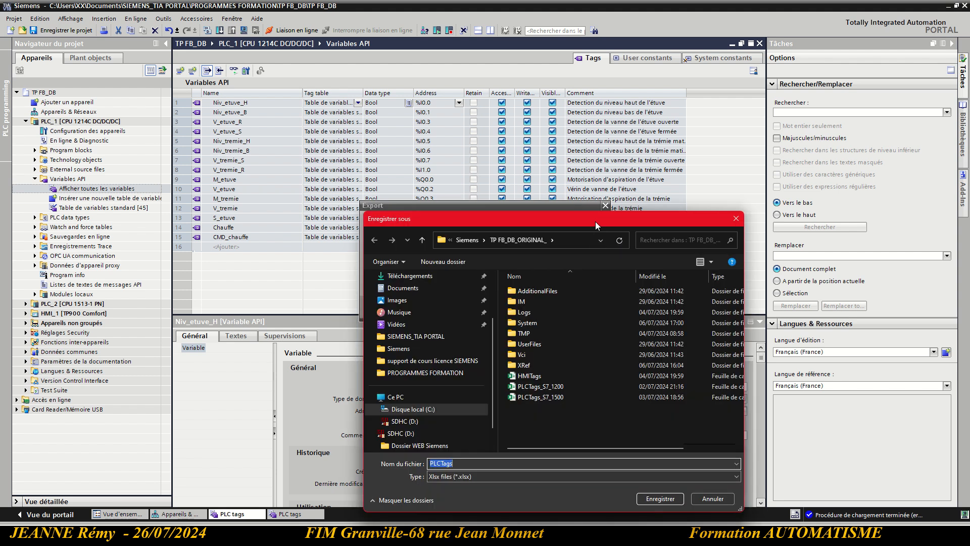
- Choose the TP FB_DB folder inside SIEMENS_TIA PORTAL\PROGRAMMES FORMATION as the destination for the tag export
click(472, 239)
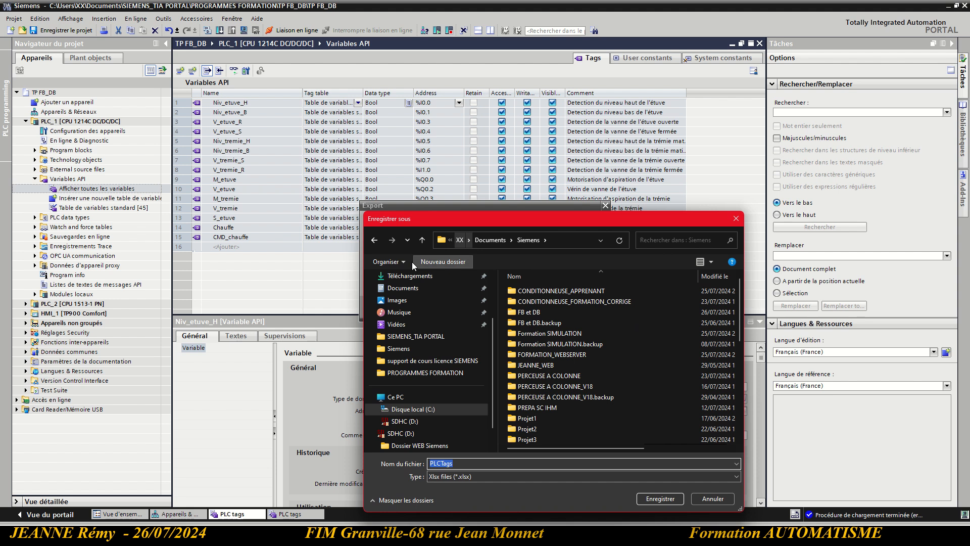
click(419, 326)
click(419, 336)
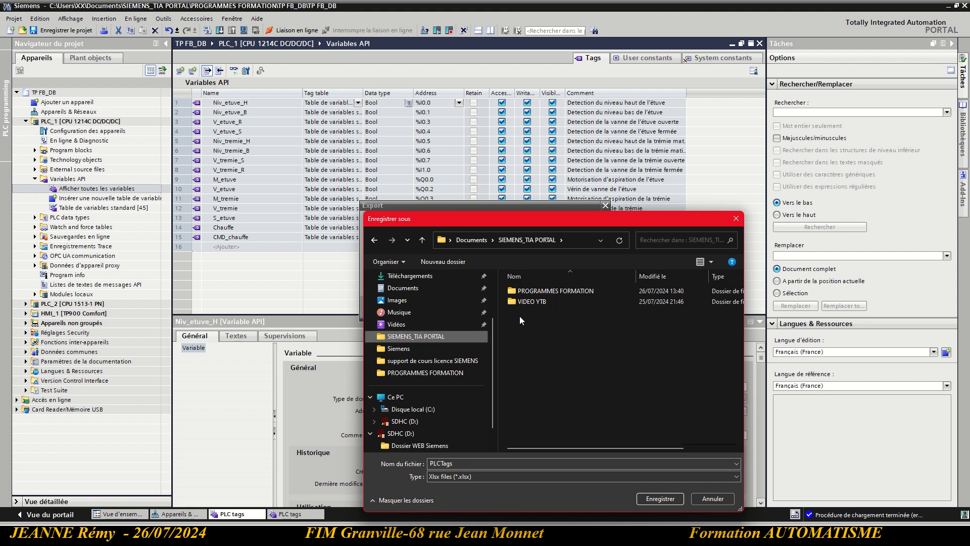
double_click(554, 291)
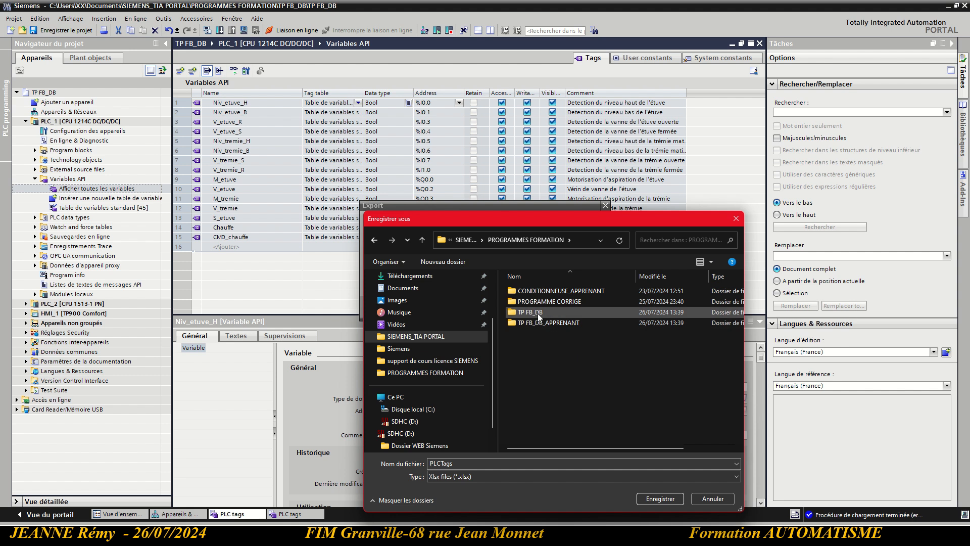
click(547, 313)
double_click(547, 313)
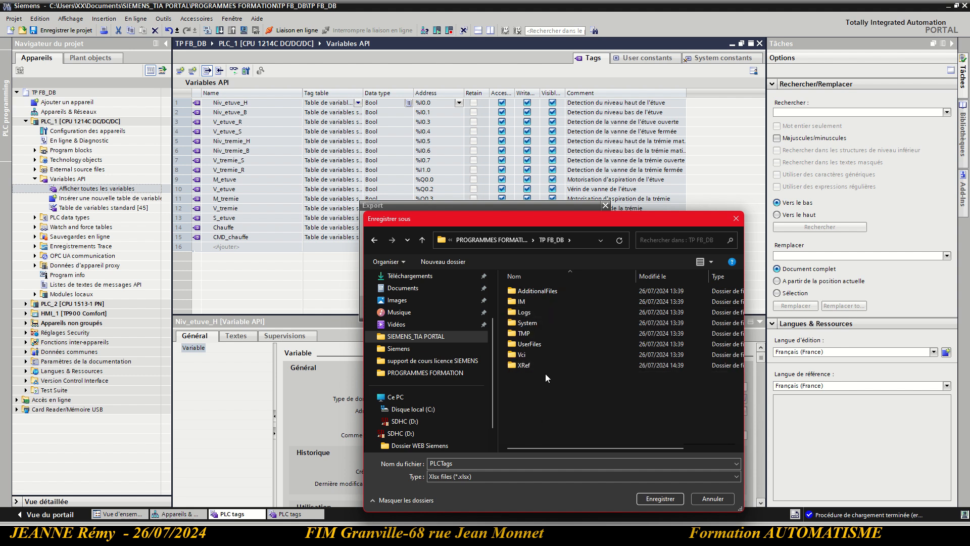
click(505, 241)
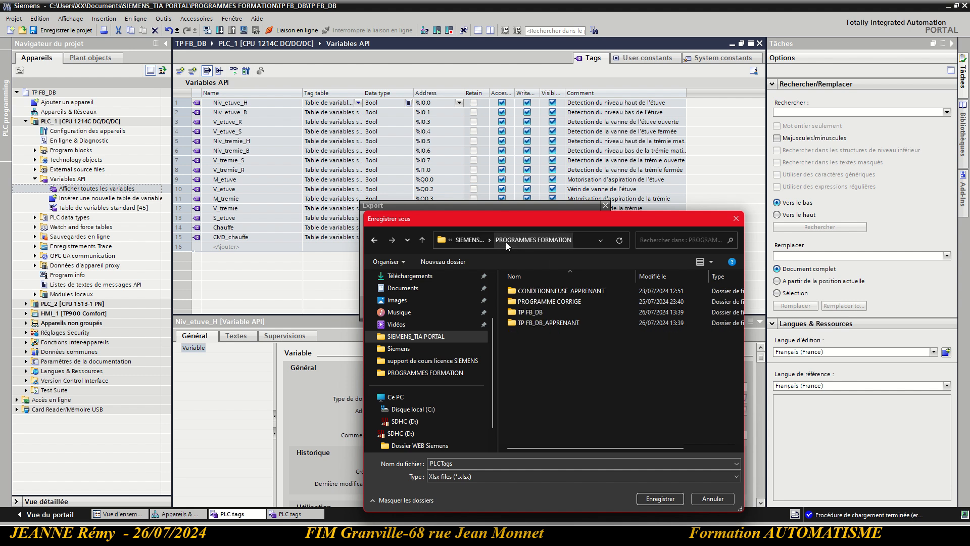
double_click(537, 313)
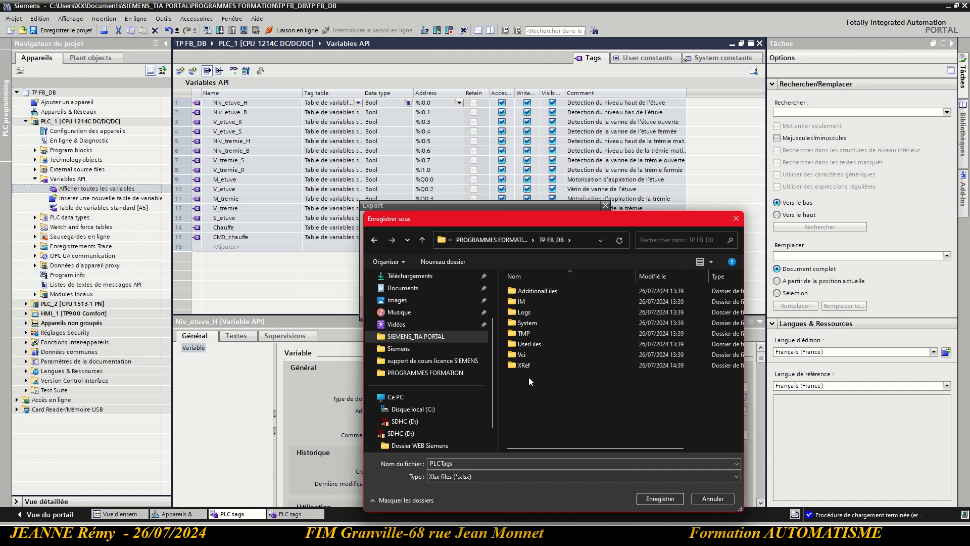
- Save the export file as PLCTags_ORIGINAL and export all PLC_1 tags without constants
click(510, 464)
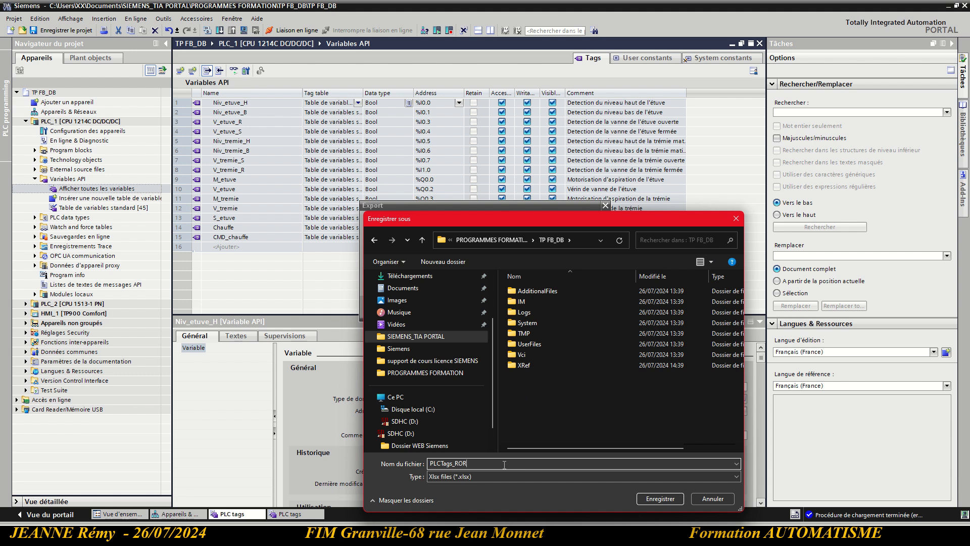
key(BackSpace)
key(BackSpace)
key(BackSpace)
click(657, 497)
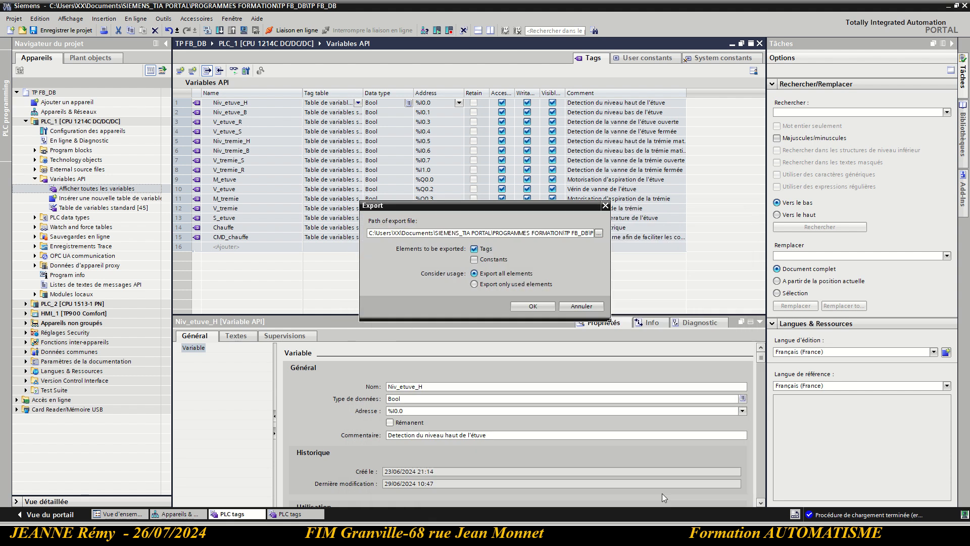
click(527, 305)
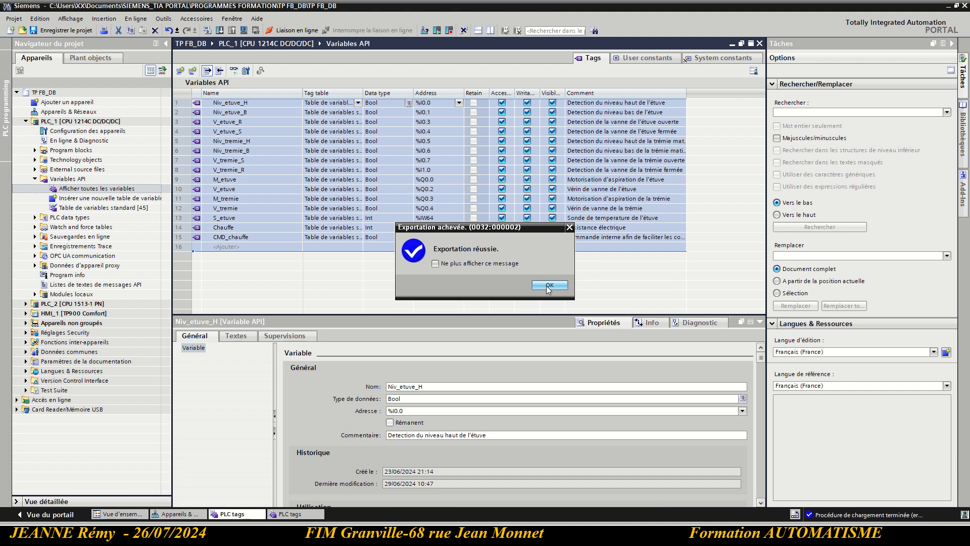
click(549, 286)
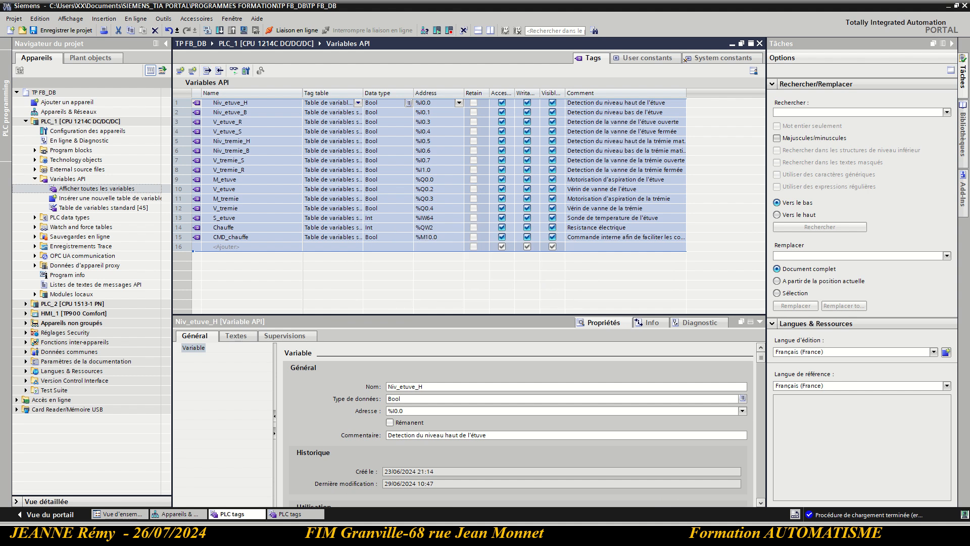
- Switch to Excel with the exported PLCTags_ORIGINAL workbook open on its PLC Tags sheet
key(alt+Tab)
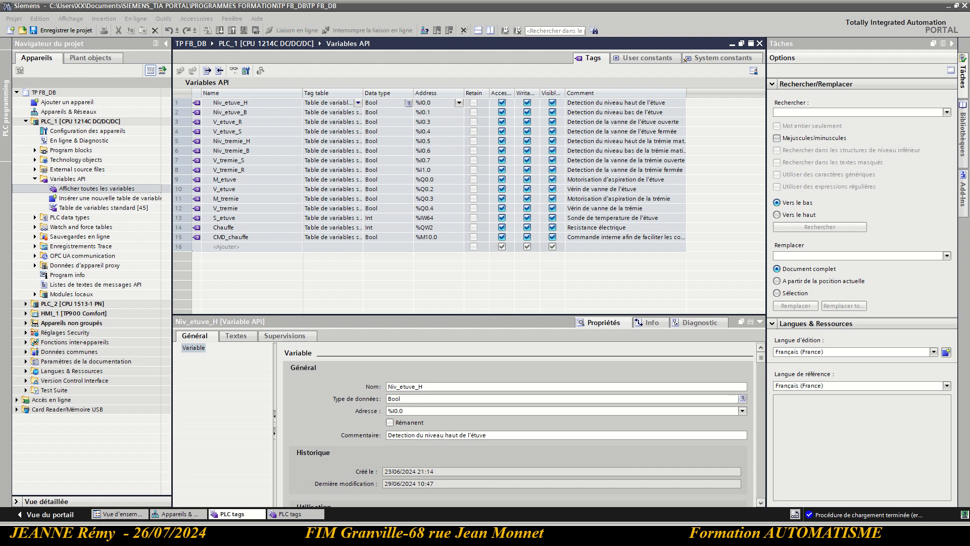
drag(748, 543, 333, 1)
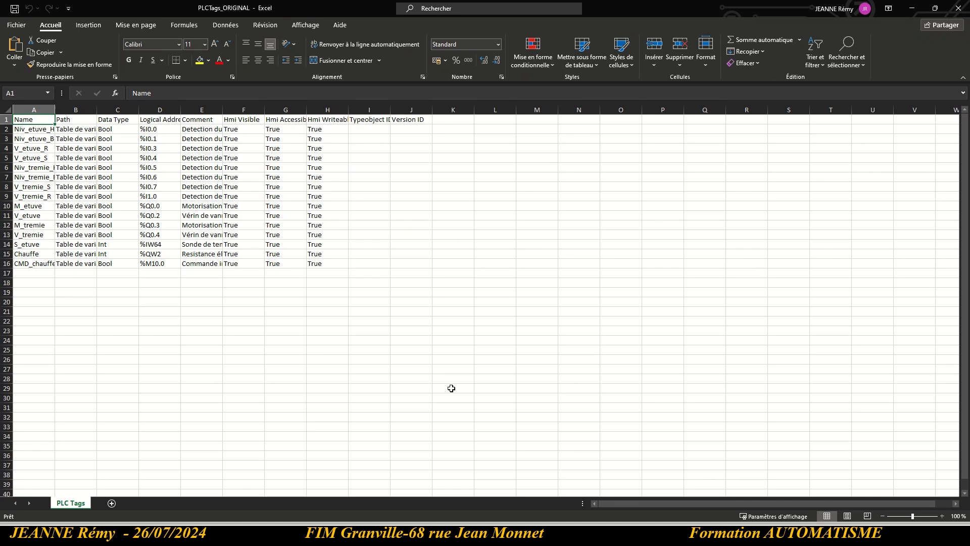
click(451, 388)
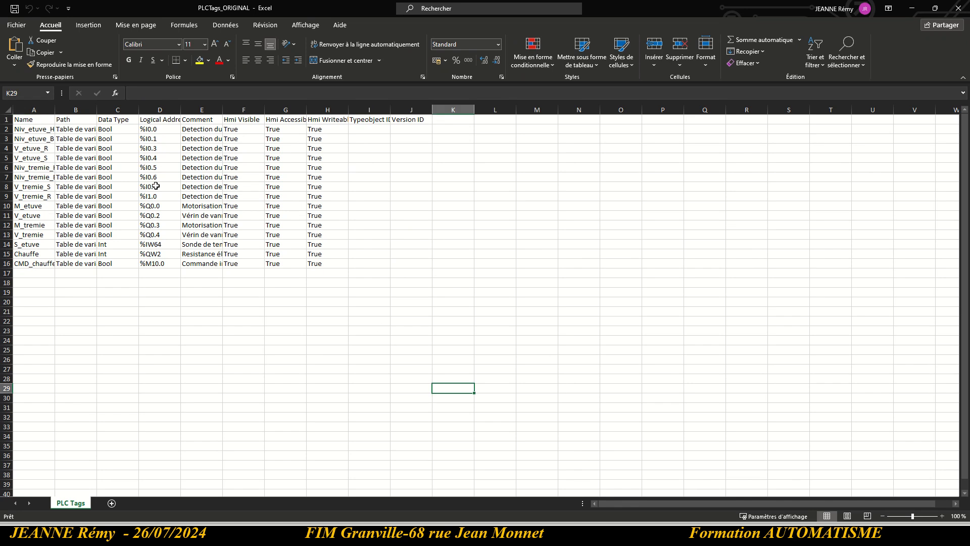
- Fit the Name, Path, Logical Address and Comment columns to their contents, and select the columns from Hmi Visible to Version ID
double_click(55, 110)
click(98, 109)
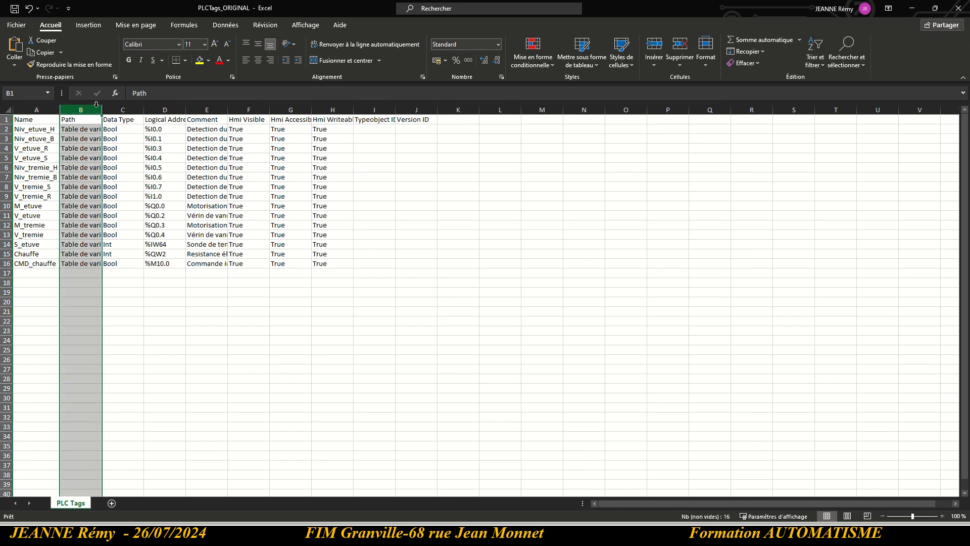
double_click(100, 108)
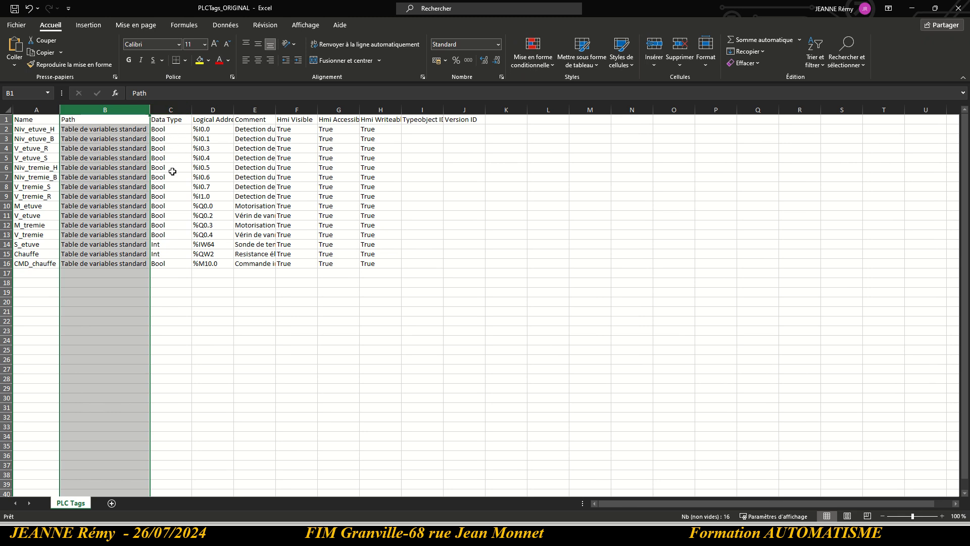
double_click(233, 108)
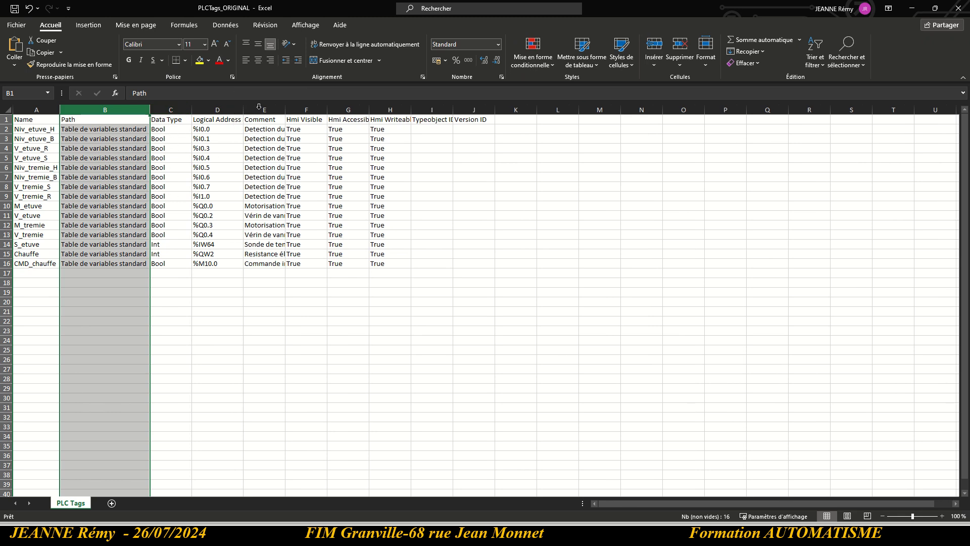
double_click(285, 109)
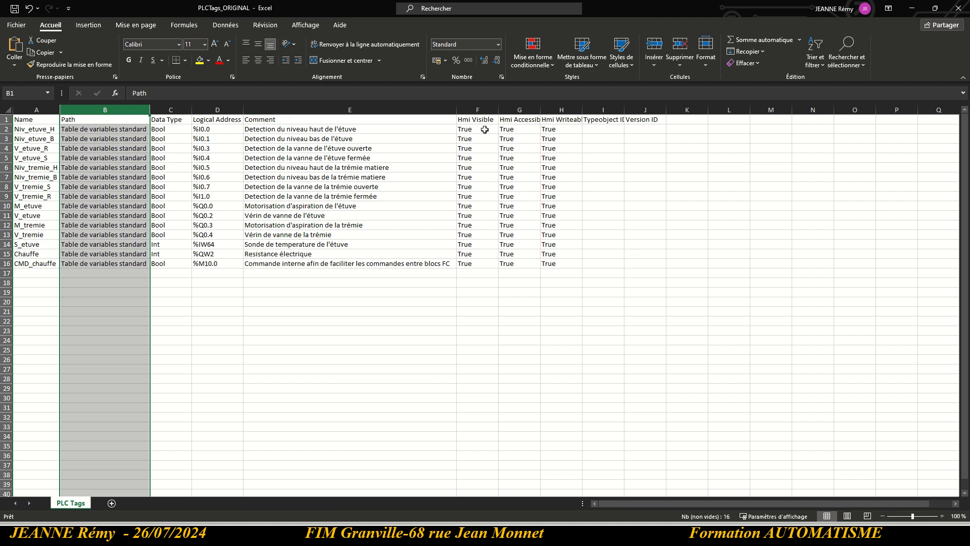
drag(481, 109, 654, 117)
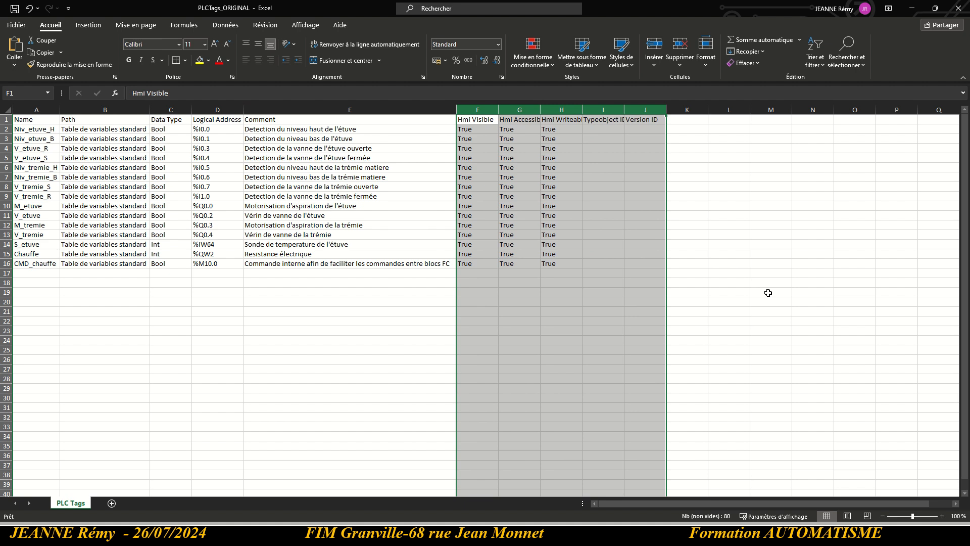